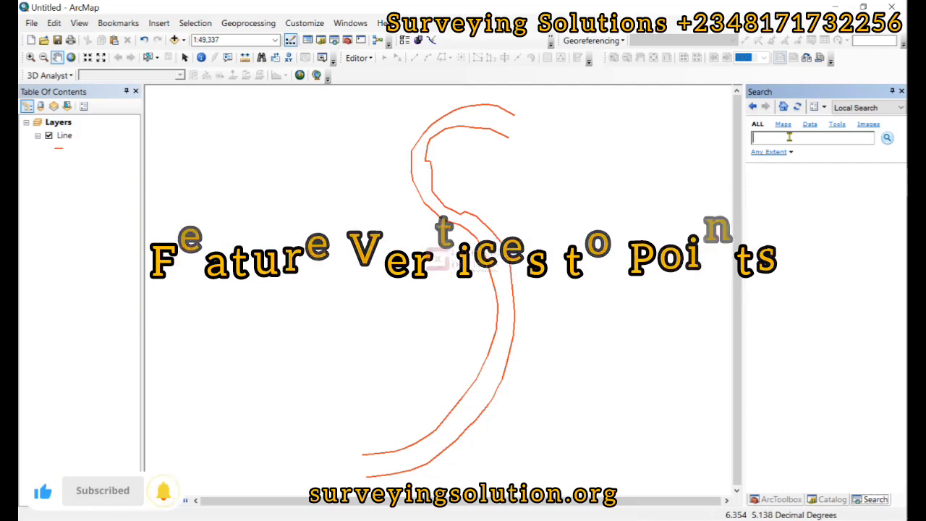
Step: Search for 'feature vertices to points' and open the Feature Vertices To Points tool dialog
click(789, 137)
text(feature vertices to points)
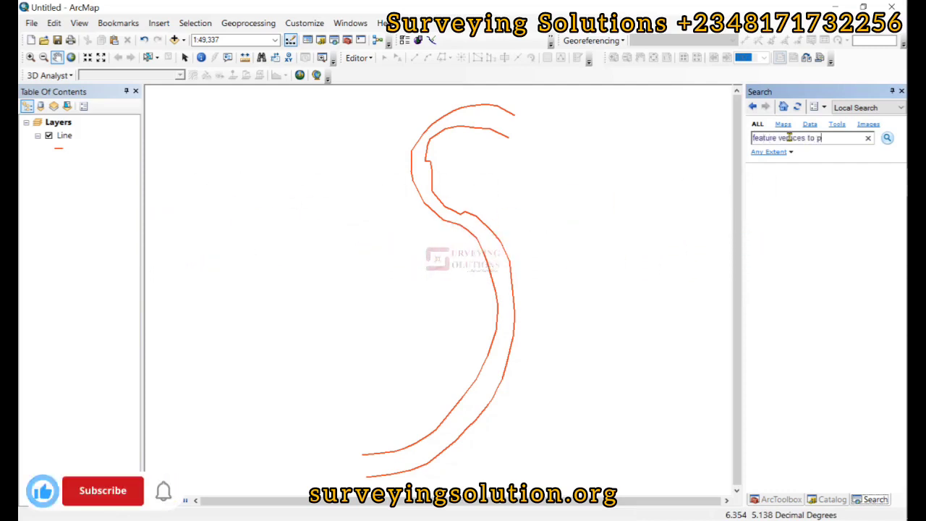
click(887, 138)
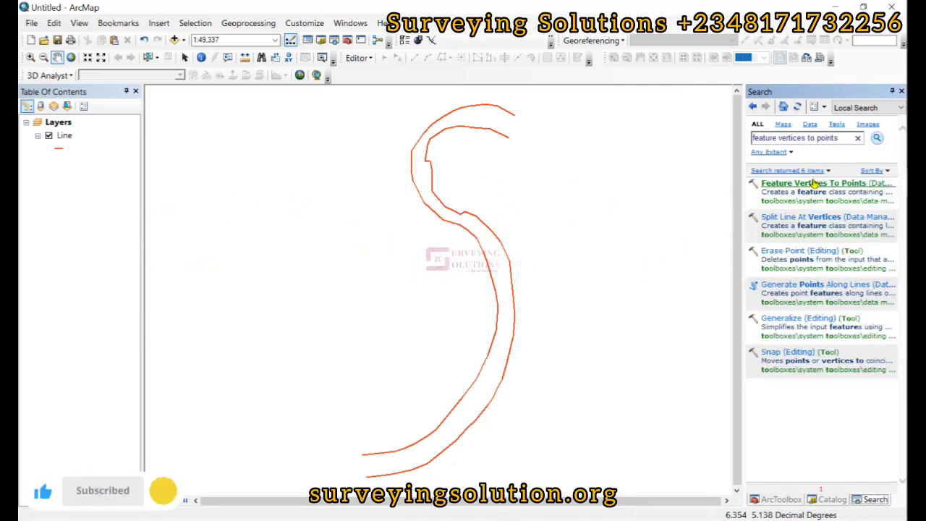
click(816, 184)
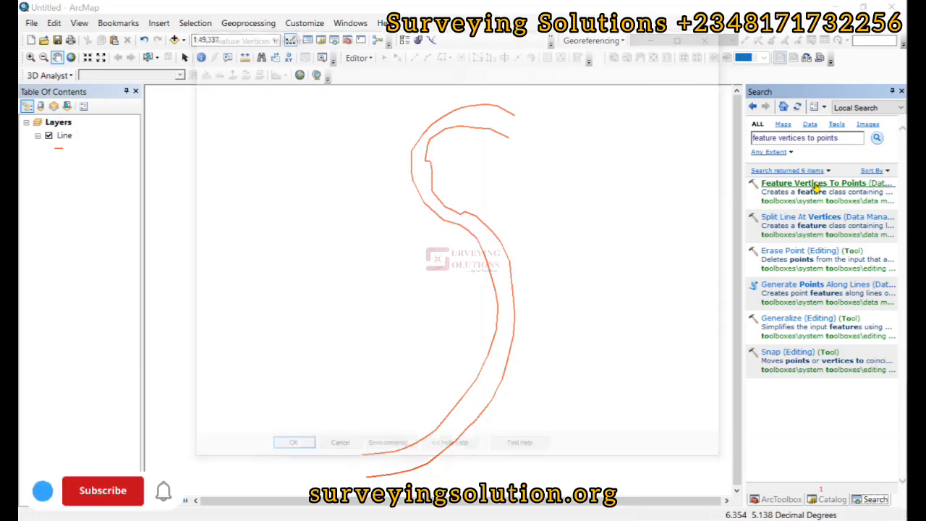
drag(308, 38, 295, 85)
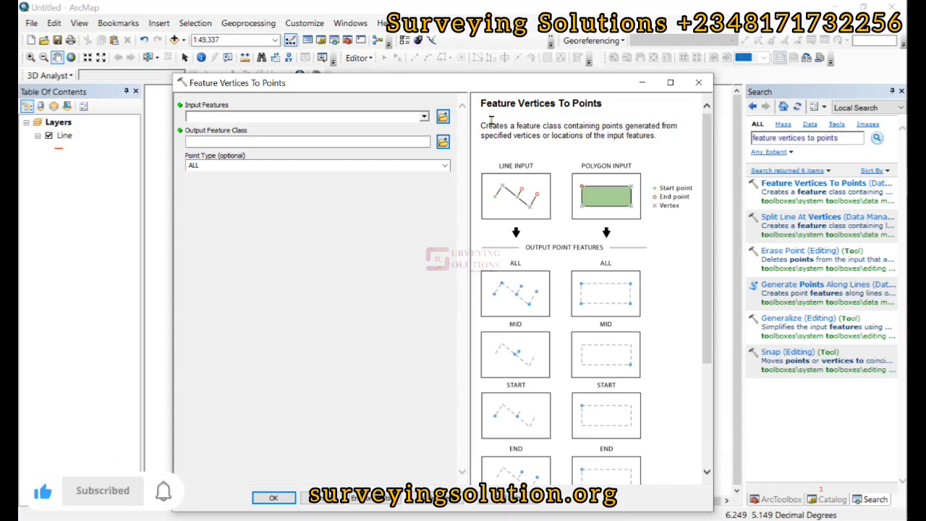
Step: Use the Line layer as input and save the output feature class as Vertices
click(425, 118)
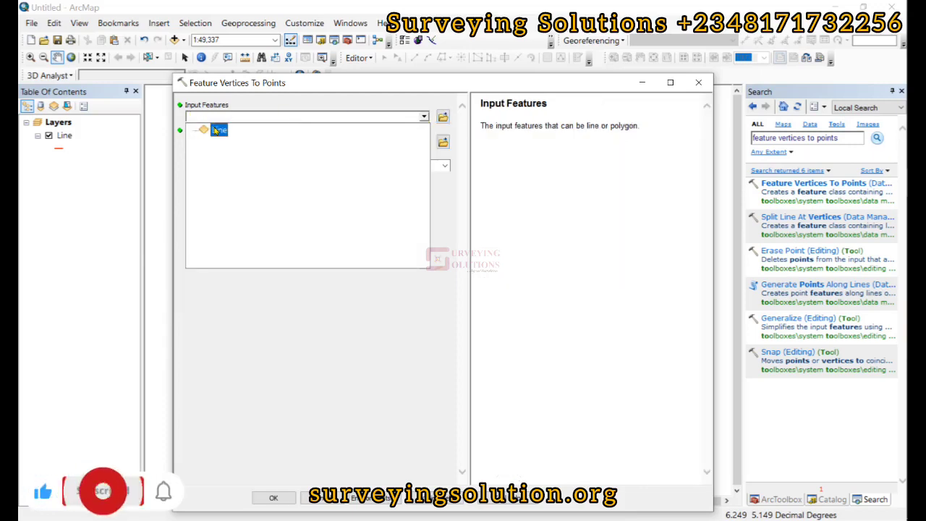
click(215, 130)
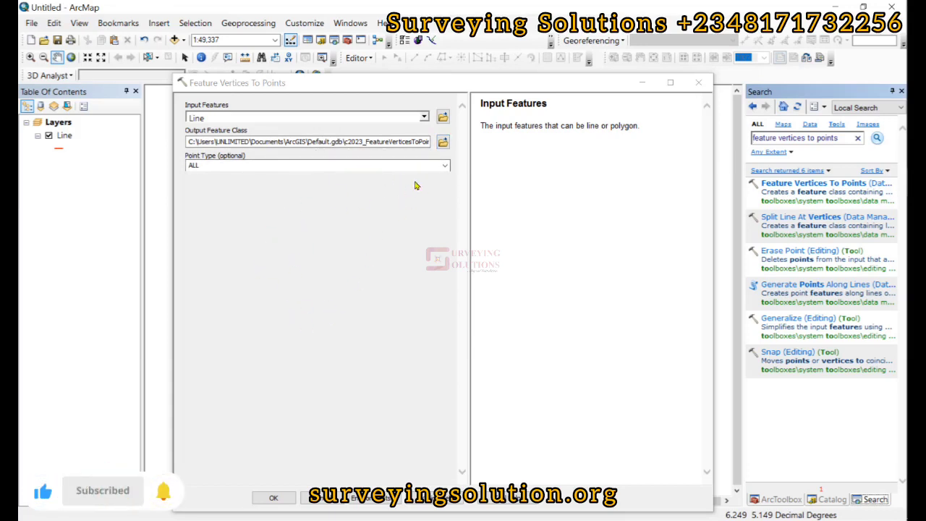
click(442, 142)
text(Ver)
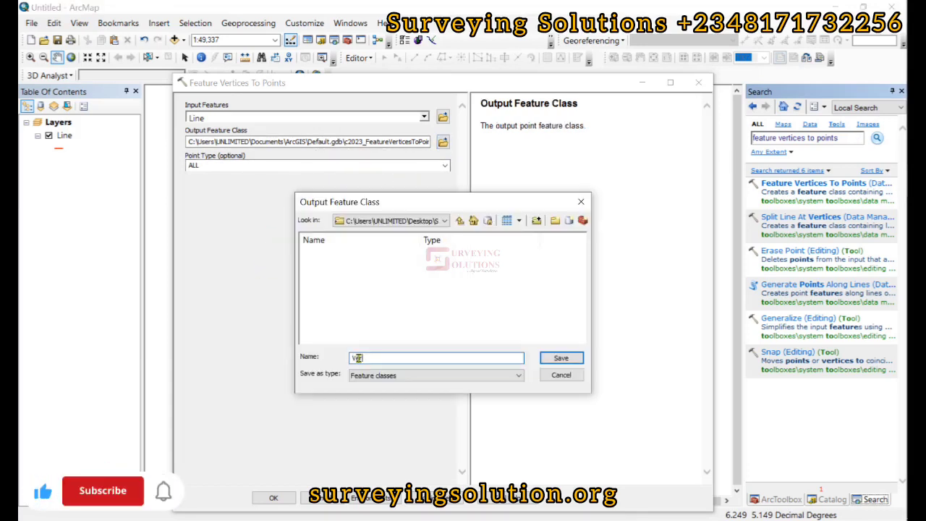
text(tices)
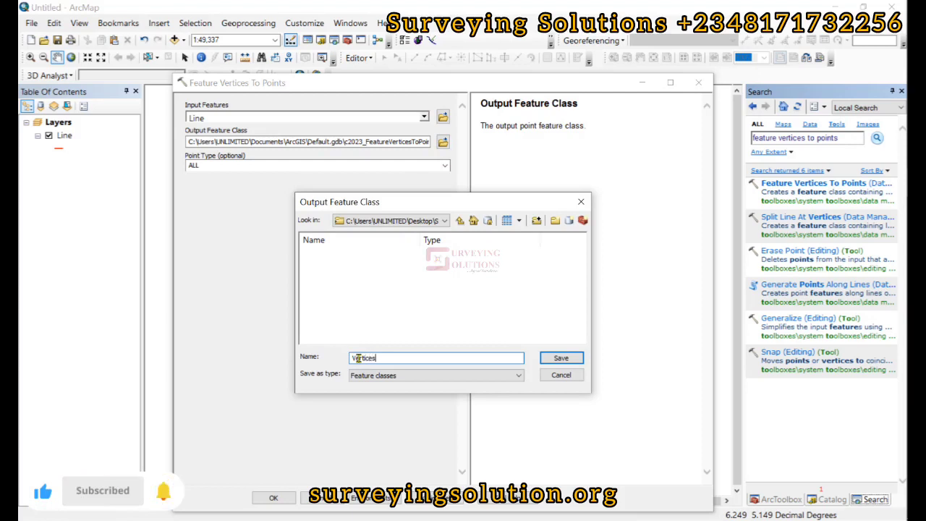
click(569, 358)
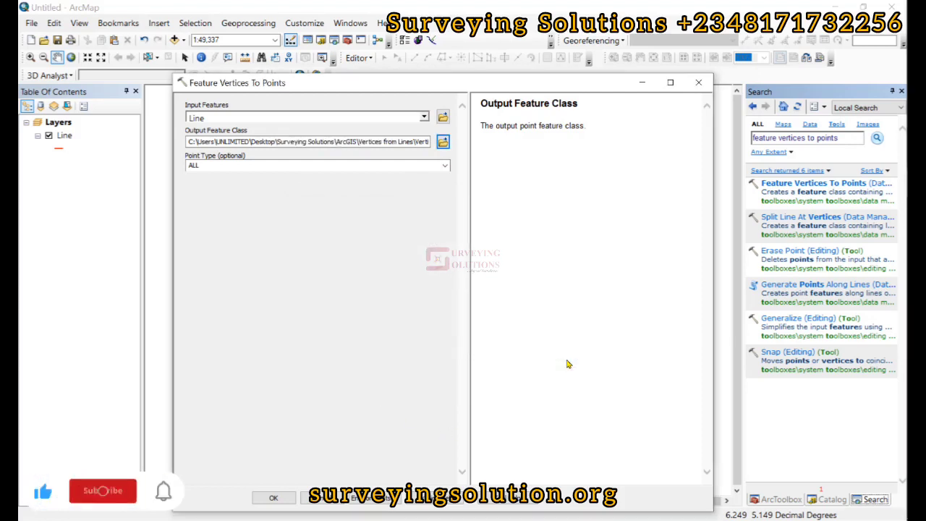
click(238, 165)
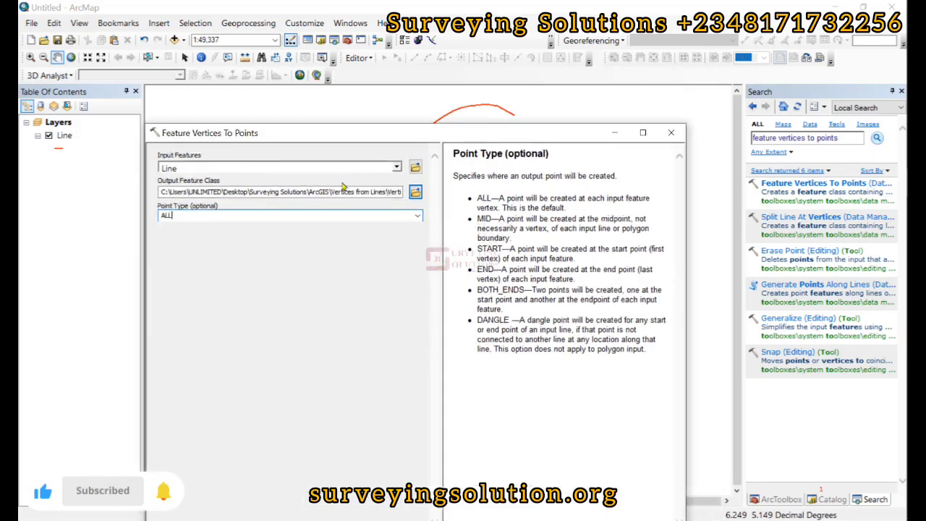
Step: Keep Point Type at ALL and run the tool to create the Vertices points
drag(361, 133, 386, 79)
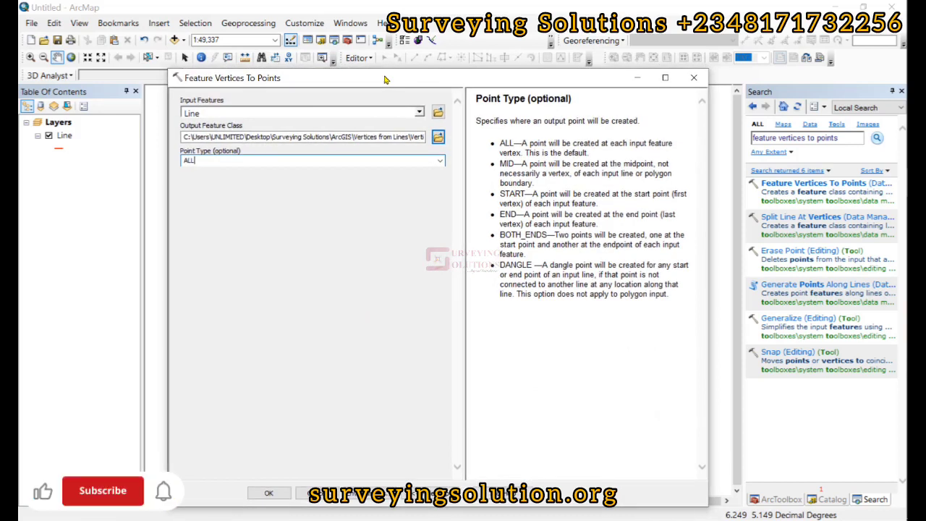
click(440, 160)
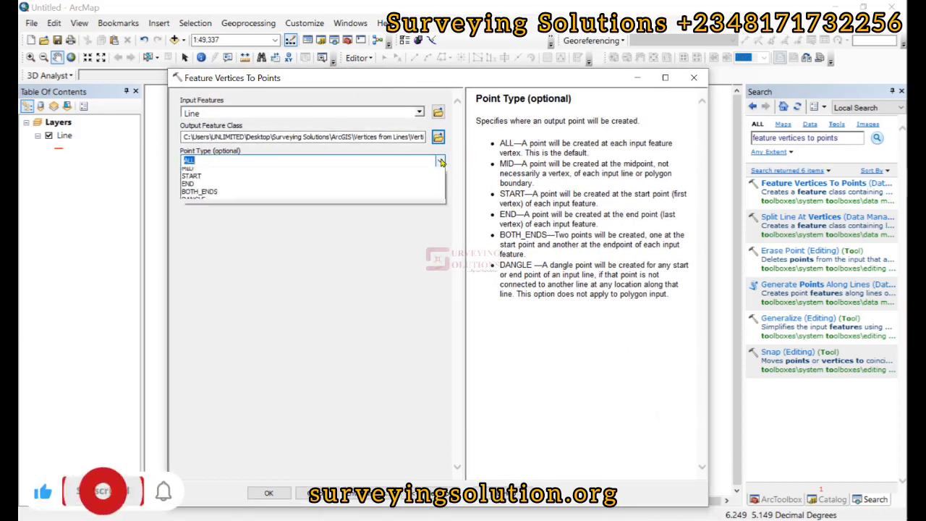
click(441, 160)
click(440, 160)
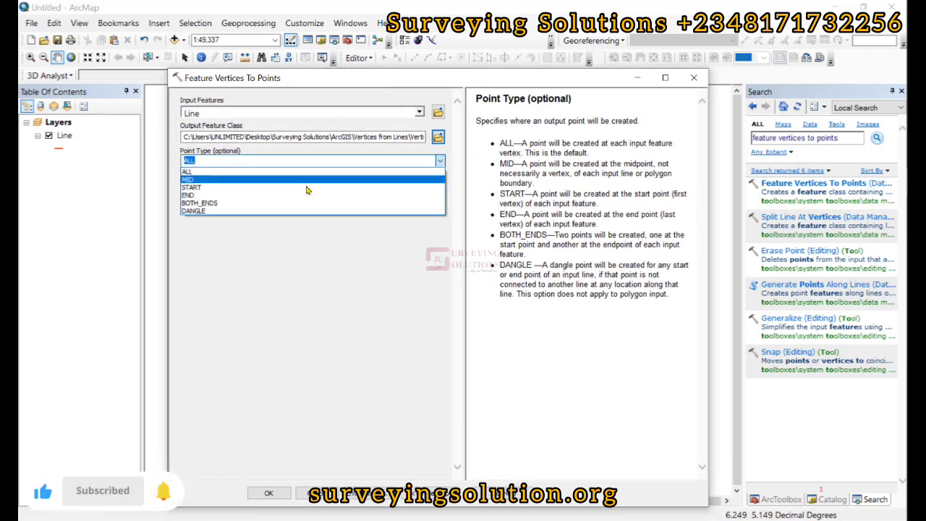
click(217, 172)
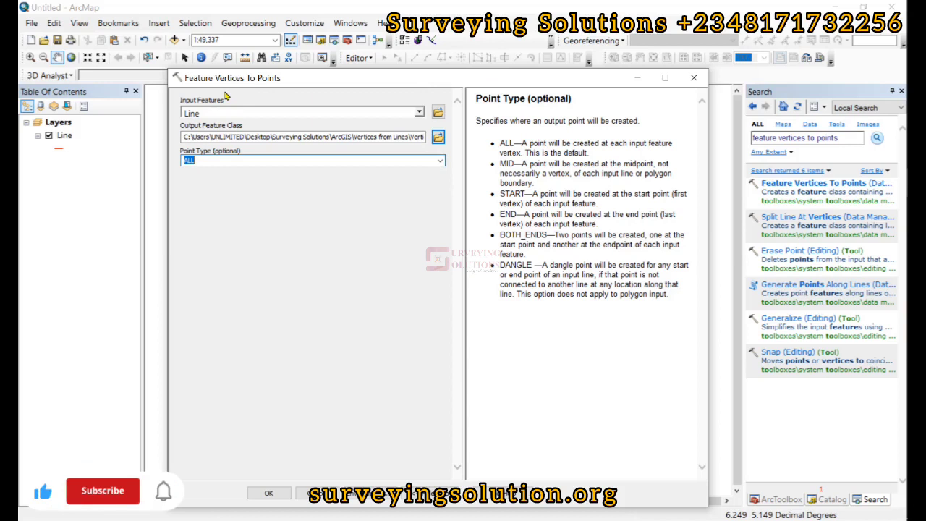
click(274, 494)
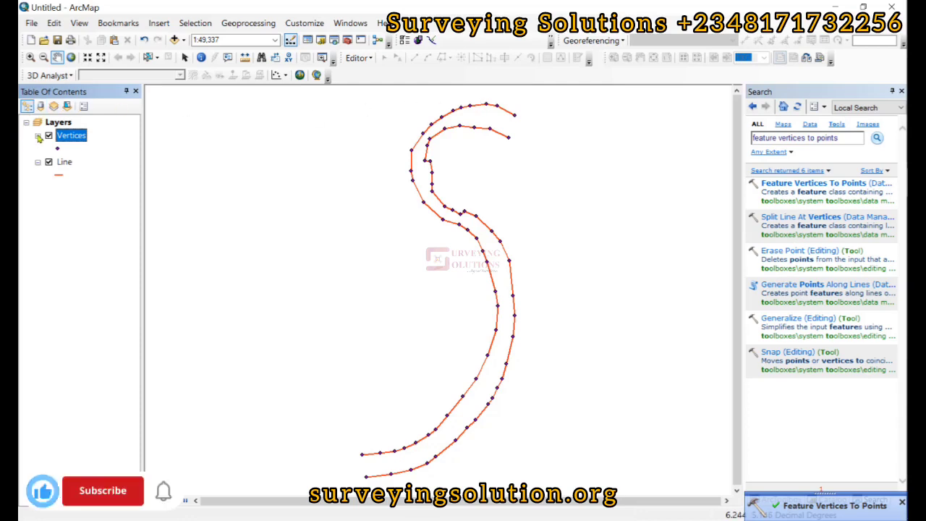
Step: Toggle the Vertices layer off and on, then open its attribute table
click(49, 135)
click(49, 135)
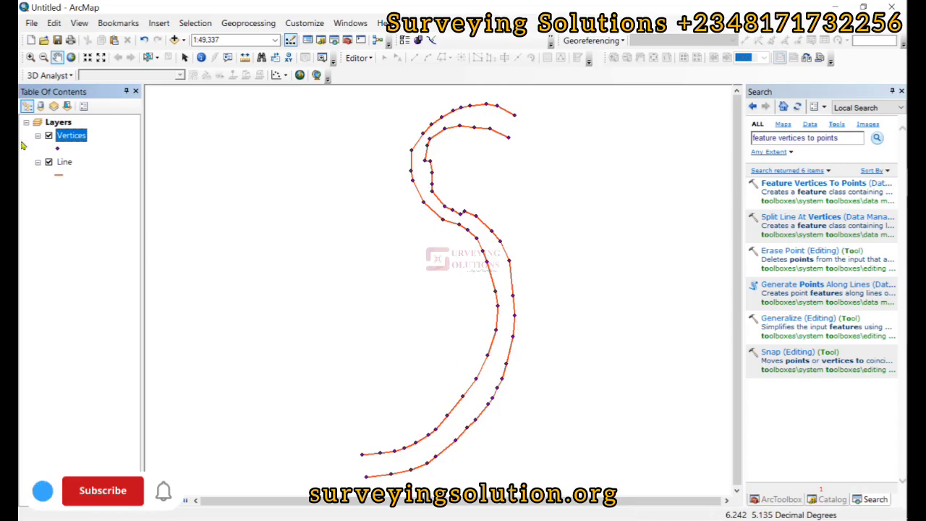
right_click(70, 135)
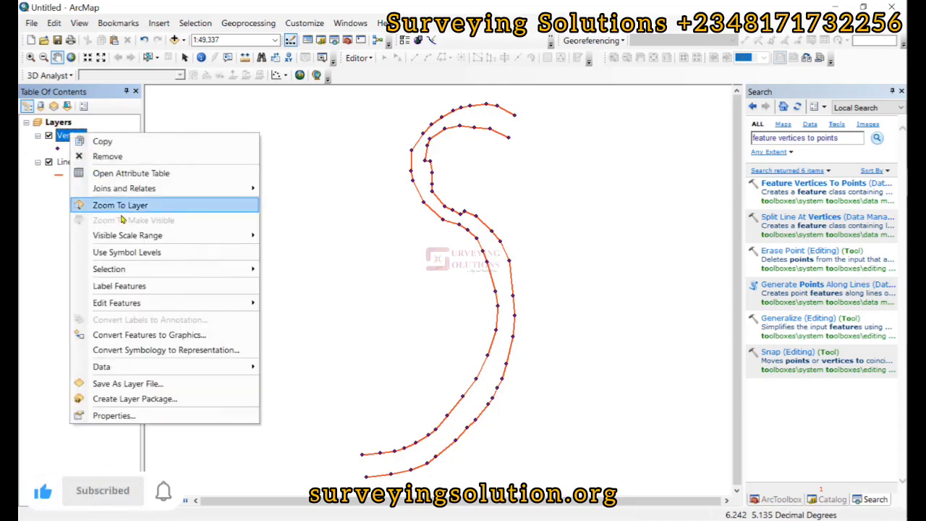
click(114, 173)
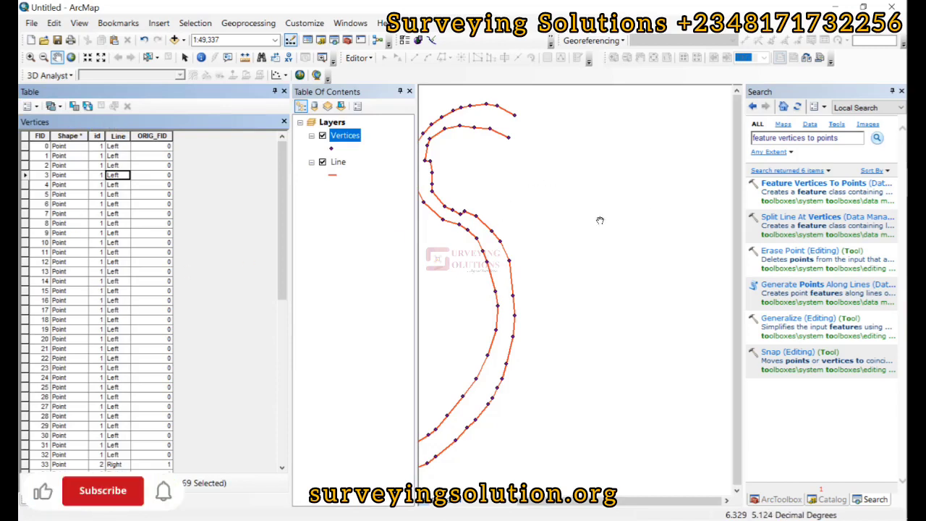
Step: Zoom the map to the extent of both the Line and Vertices layers
drag(484, 190, 560, 190)
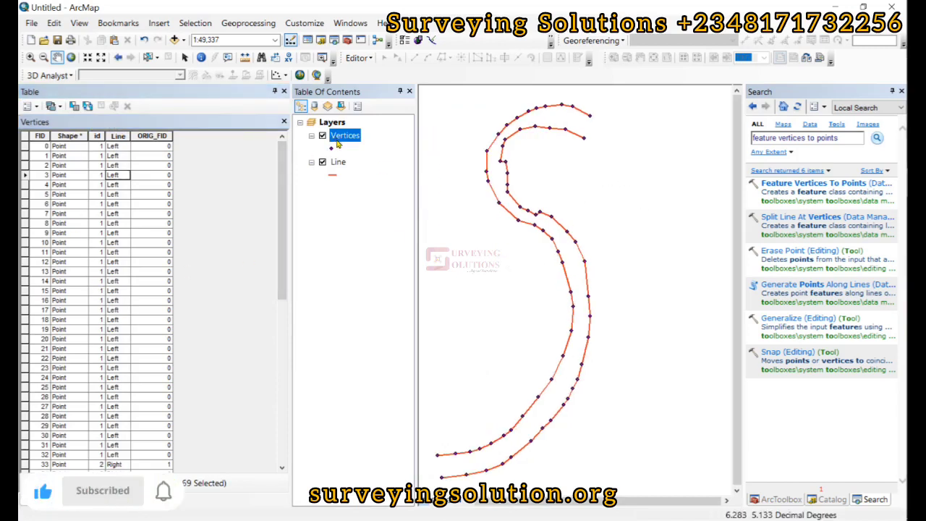
ctrl+click(337, 162)
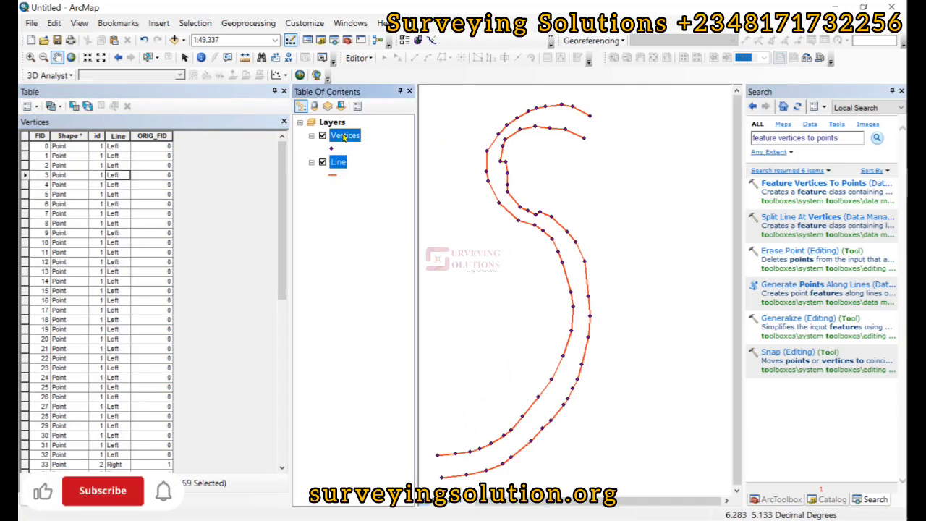
right_click(345, 136)
click(396, 237)
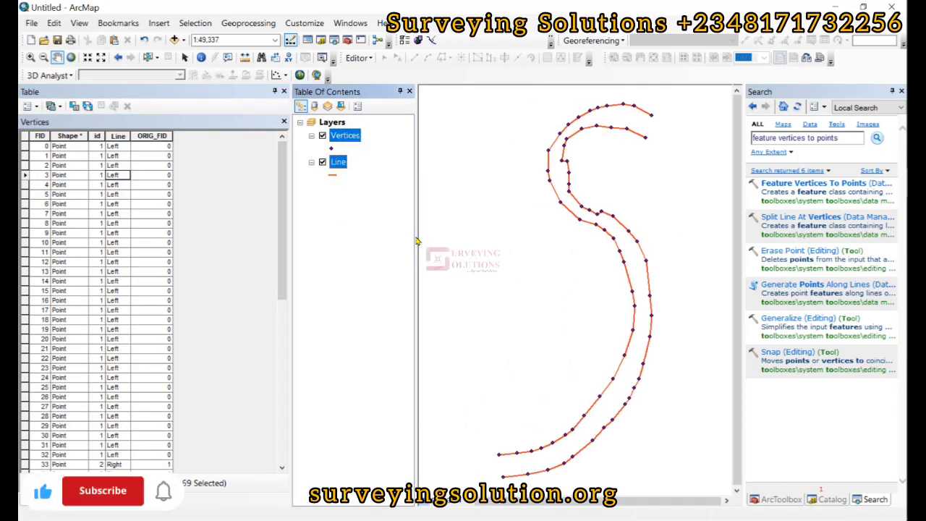
click(343, 137)
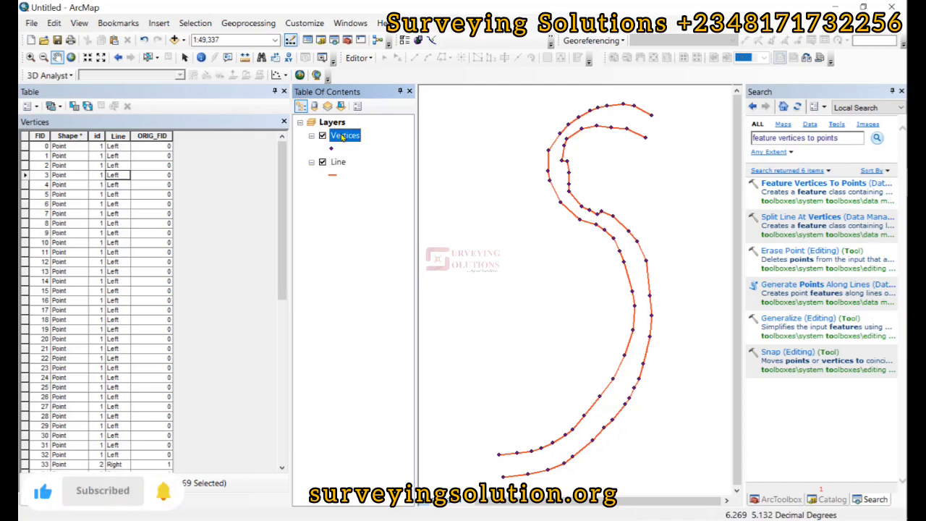
Step: Start adding a new Double field named Lat to the Vertices table
right_click(343, 137)
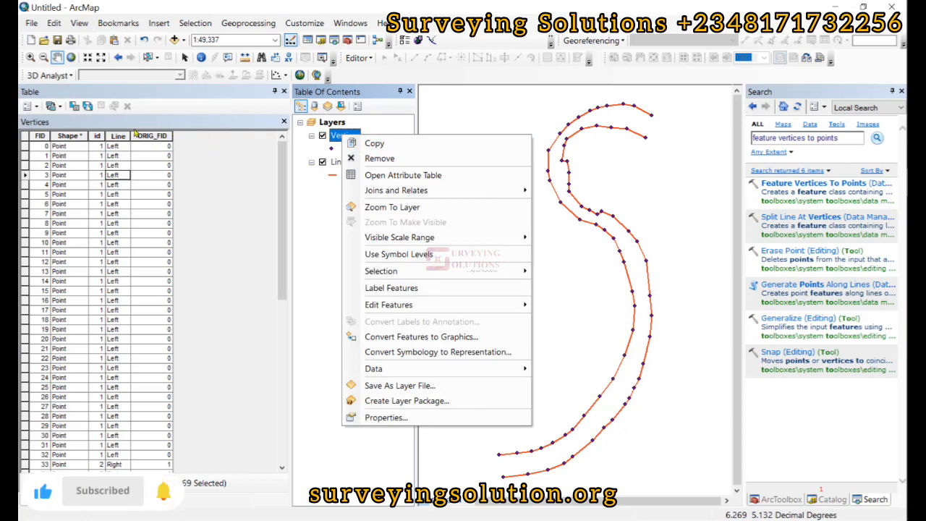
click(32, 110)
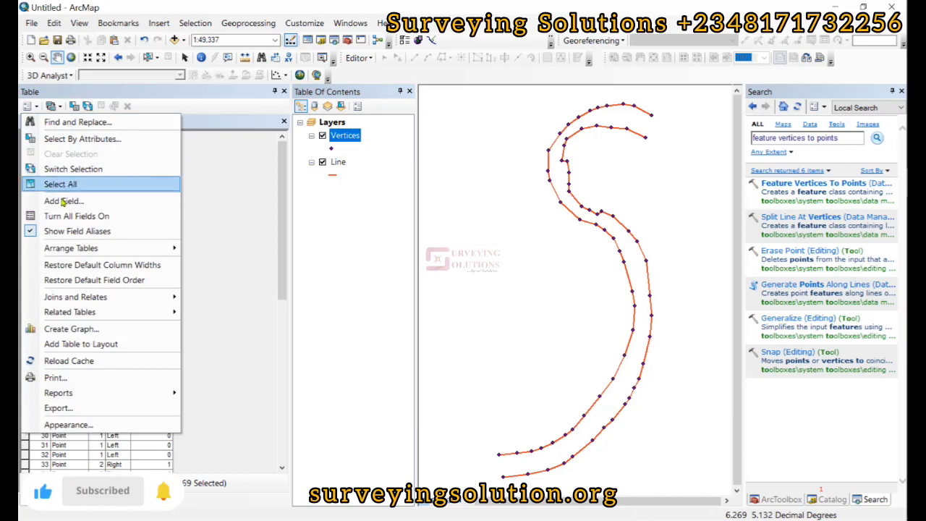
click(64, 201)
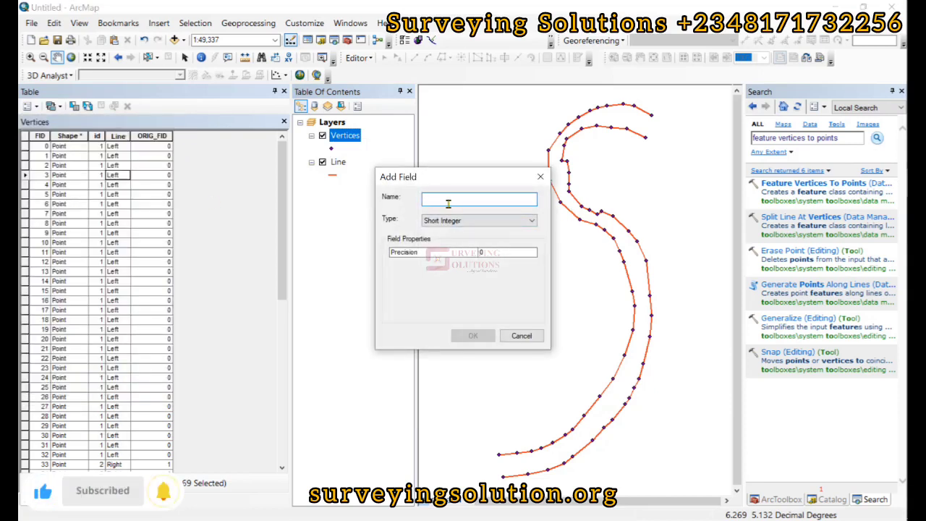
text(Lat)
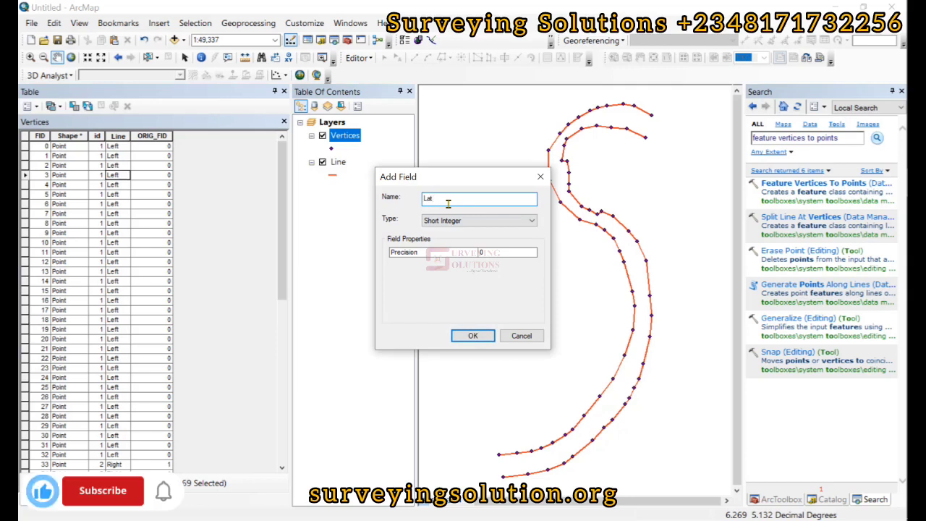
click(462, 220)
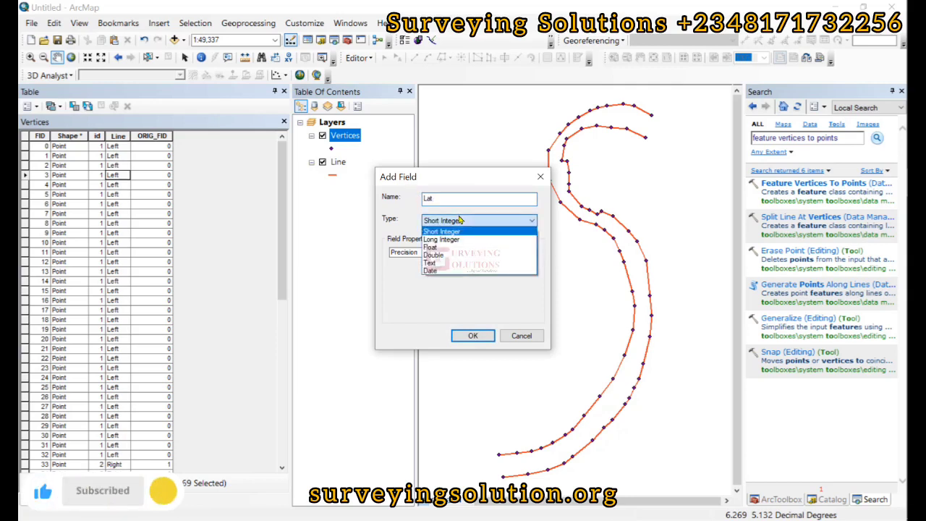
click(454, 255)
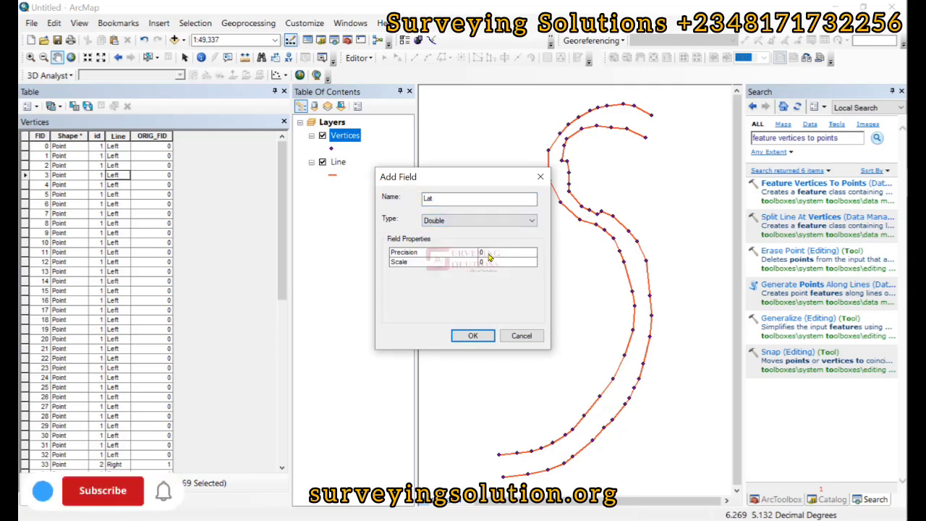
Step: Set the Lat field's precision to 20 and scale to 20
click(484, 253)
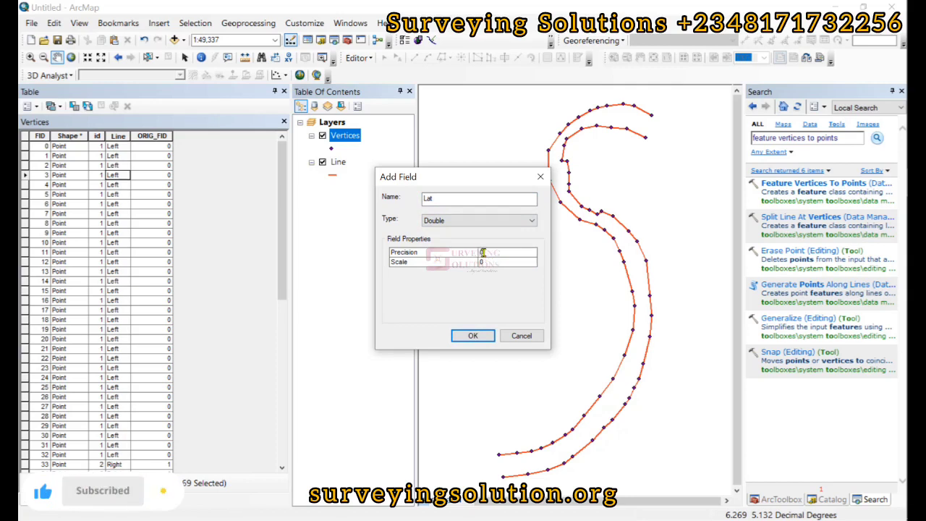
double_click(483, 251)
text(2)
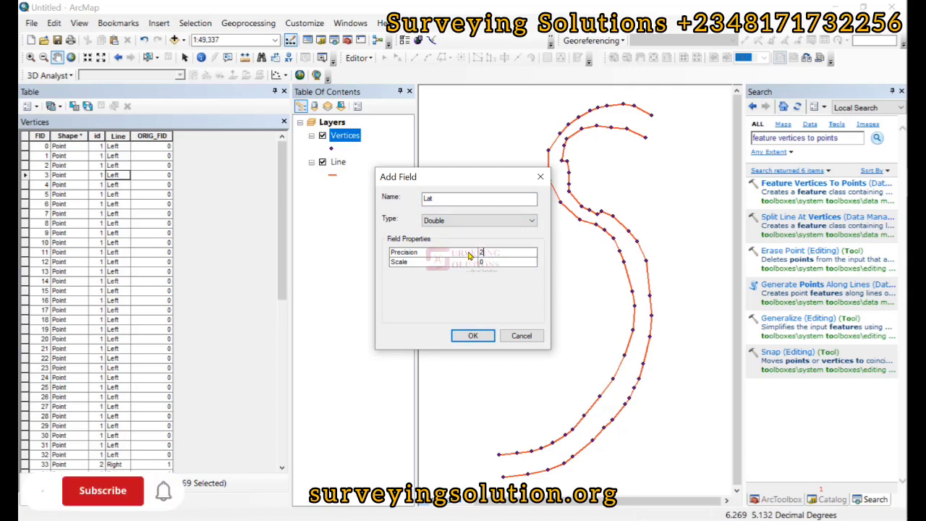
text(0)
click(475, 264)
click(485, 263)
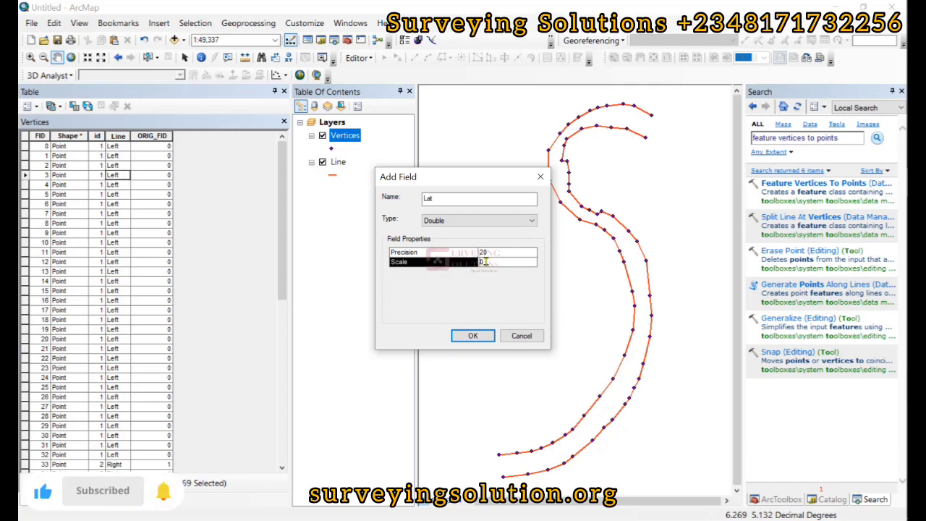
double_click(484, 264)
text(20)
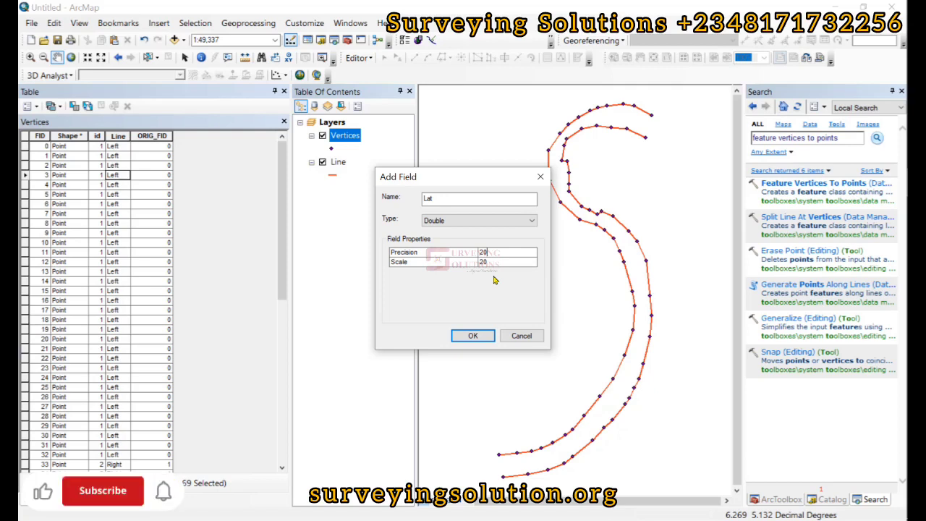
Step: Create the Lat field, then add a Double field Long with precision 20 and scale 20
click(471, 337)
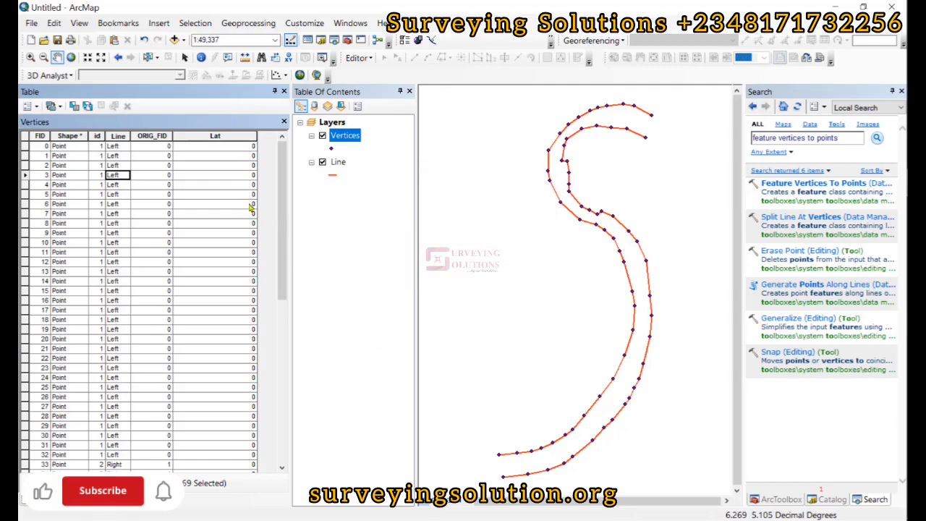
click(29, 105)
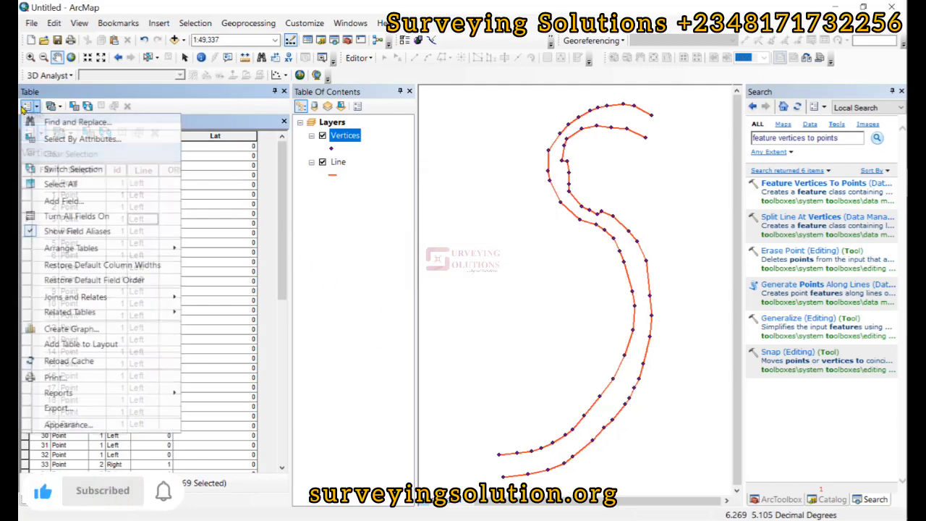
click(64, 201)
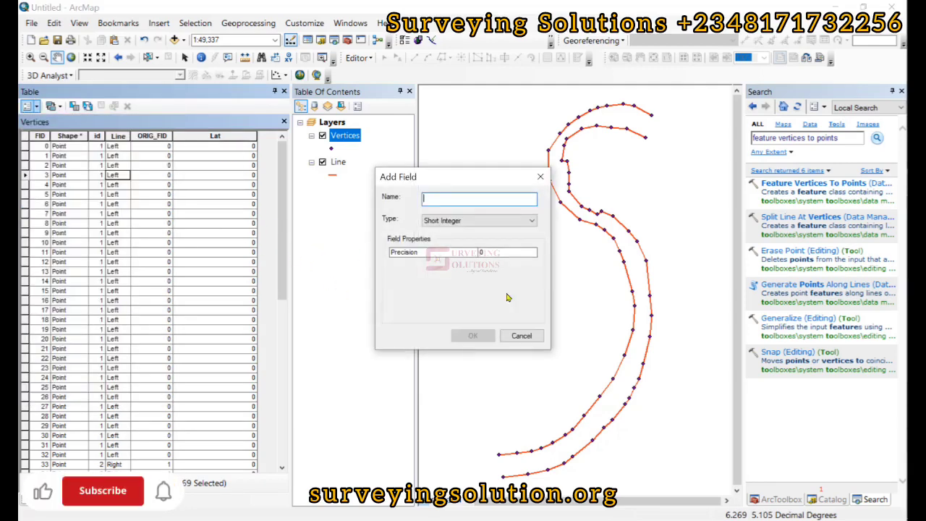
text(Long)
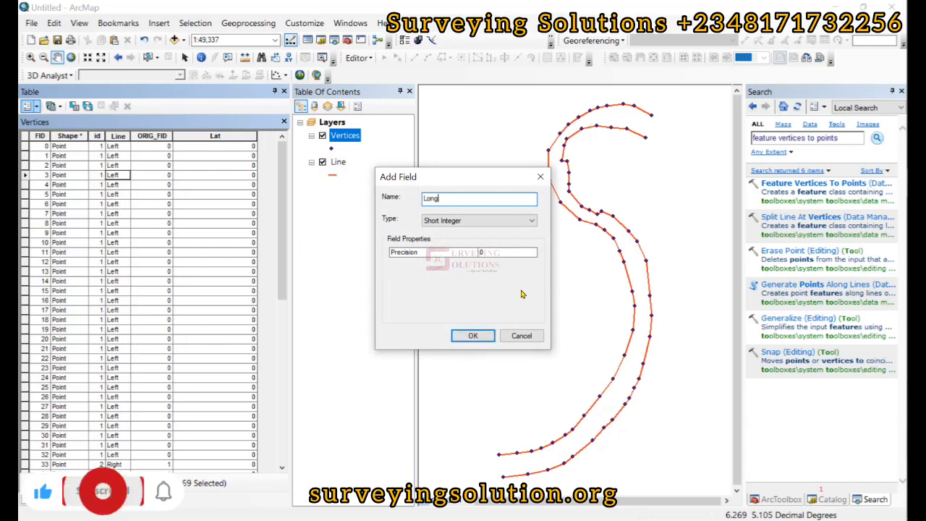
click(505, 221)
click(489, 259)
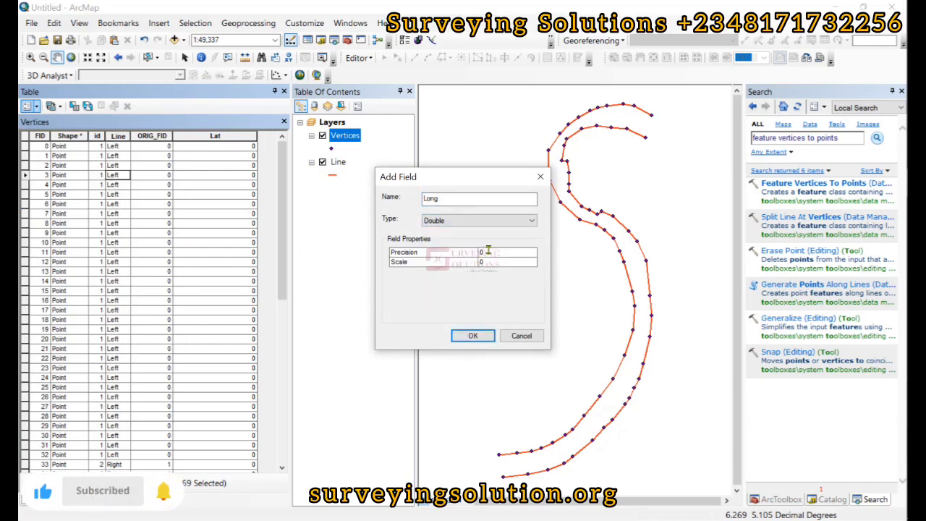
text(20)
click(483, 262)
text(20)
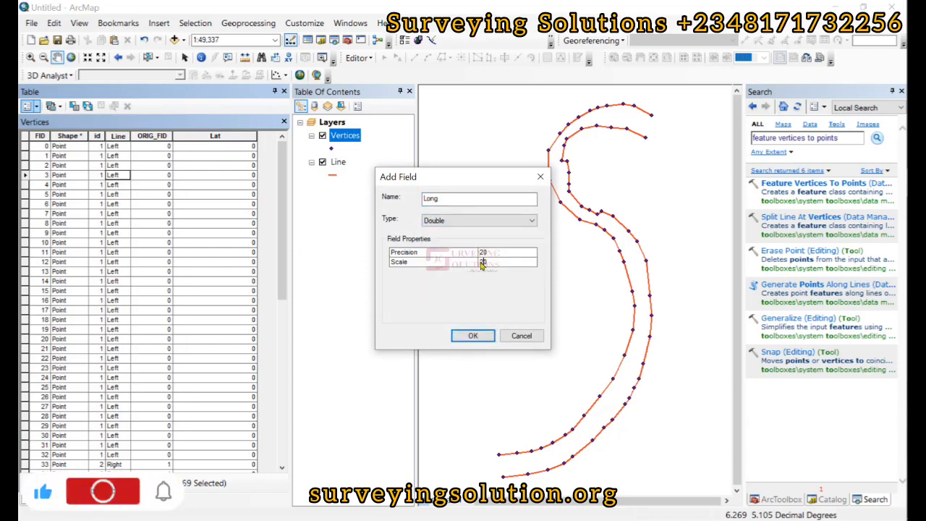
click(474, 335)
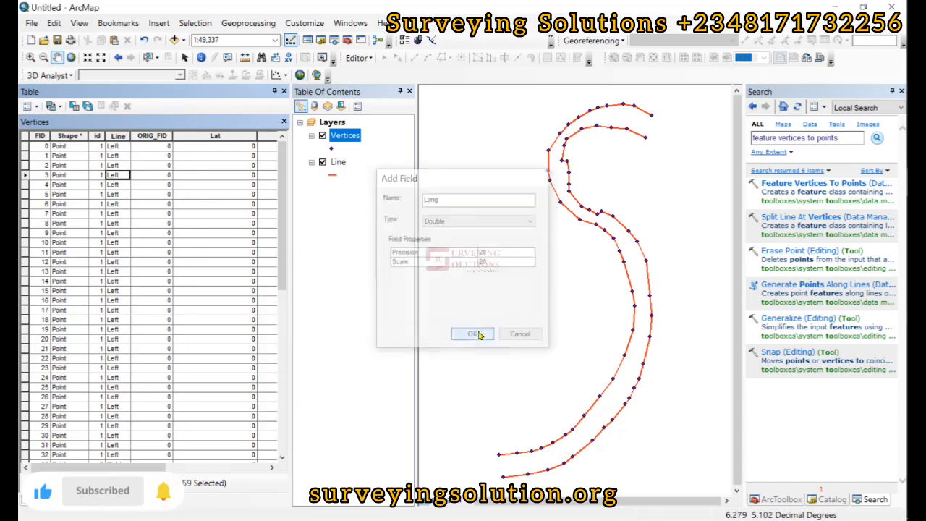
drag(137, 467, 214, 467)
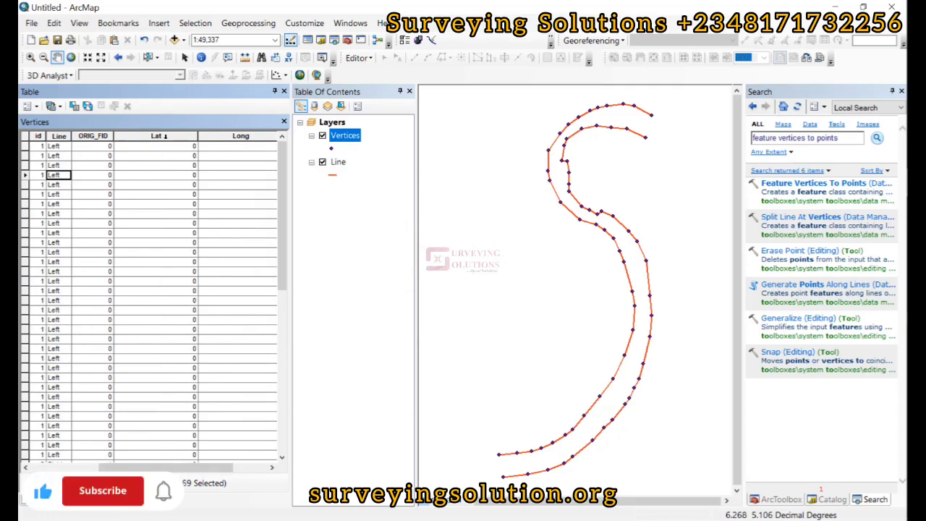
Step: Calculate Geometry on Lat as Y Coordinate of Point in decimal degrees
click(165, 136)
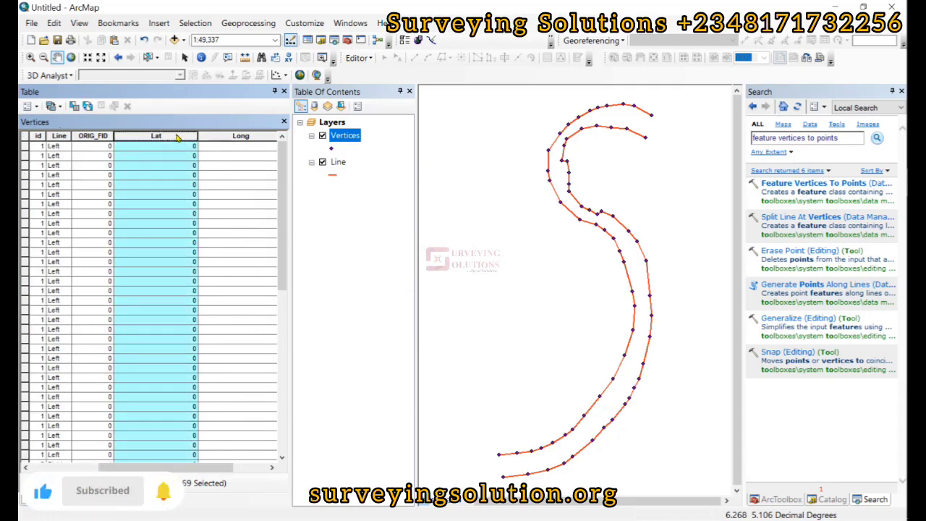
right_click(178, 138)
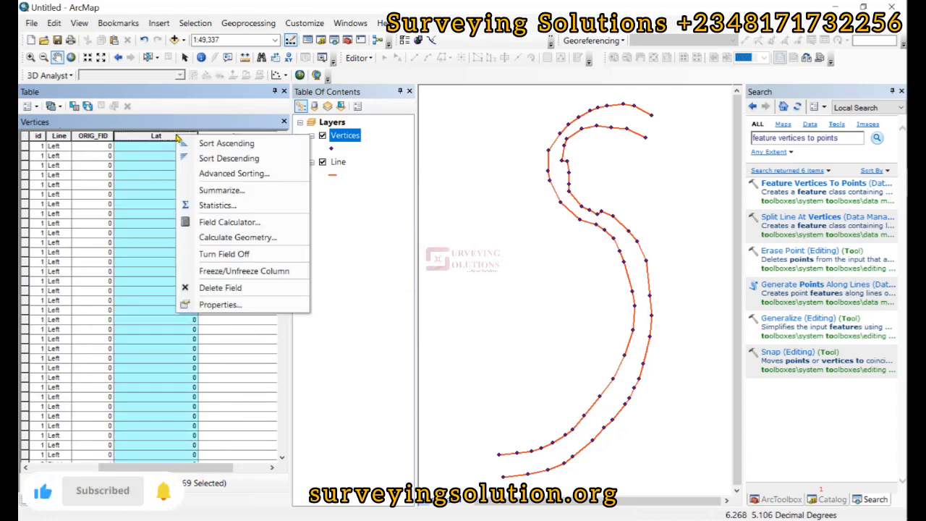
click(227, 238)
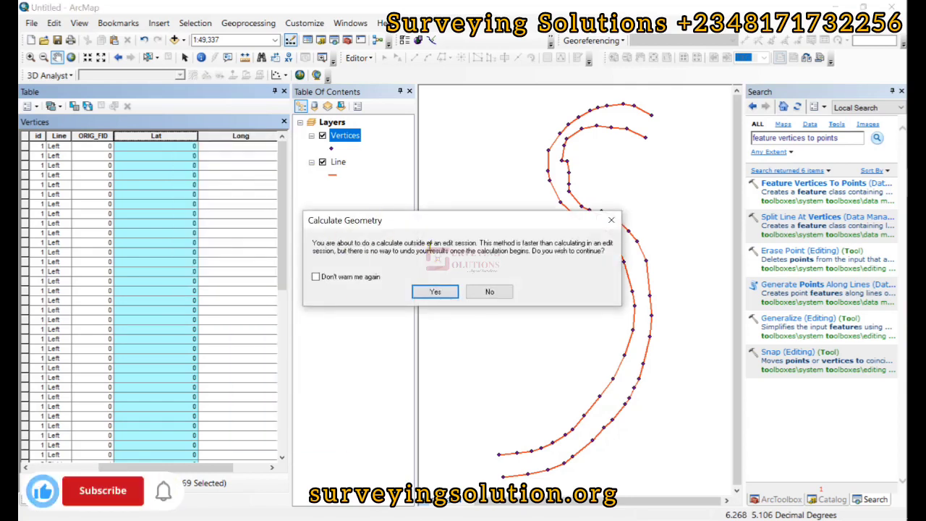
click(434, 292)
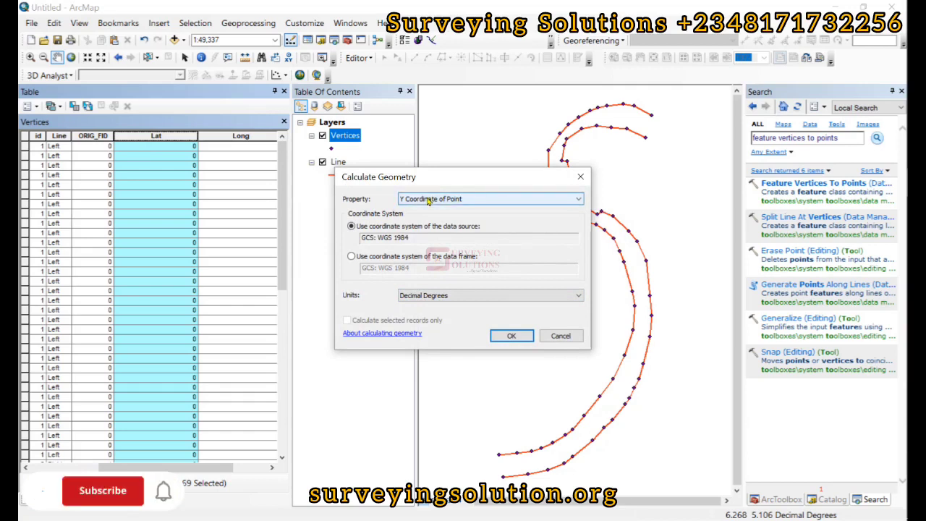
click(447, 205)
click(448, 205)
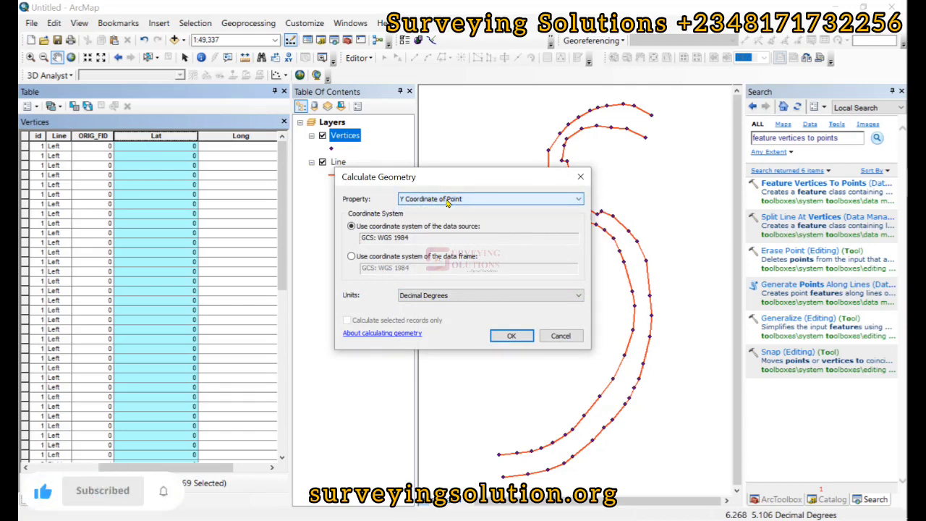
click(447, 205)
click(447, 207)
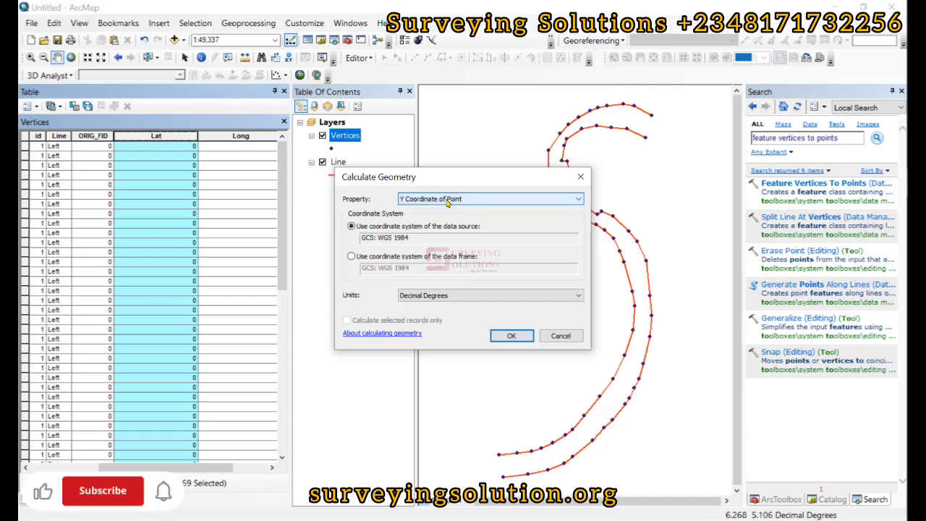
click(579, 199)
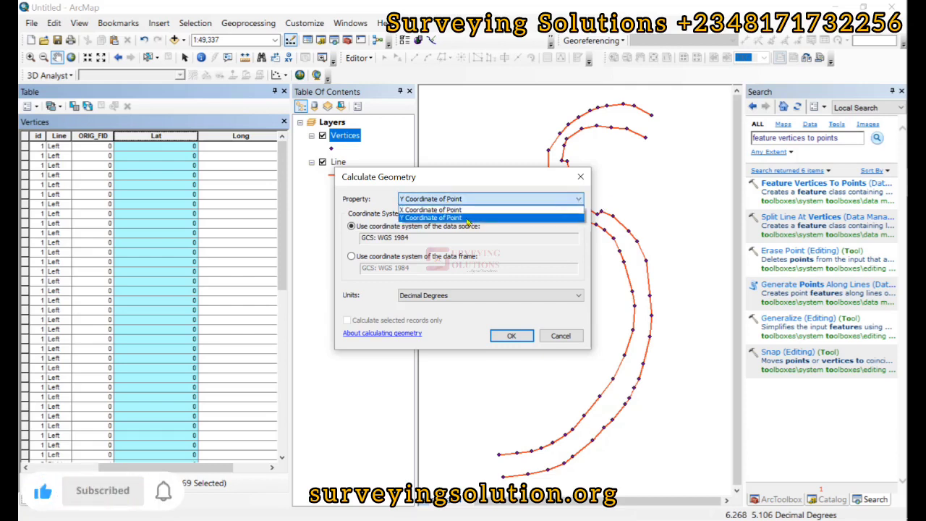
click(367, 229)
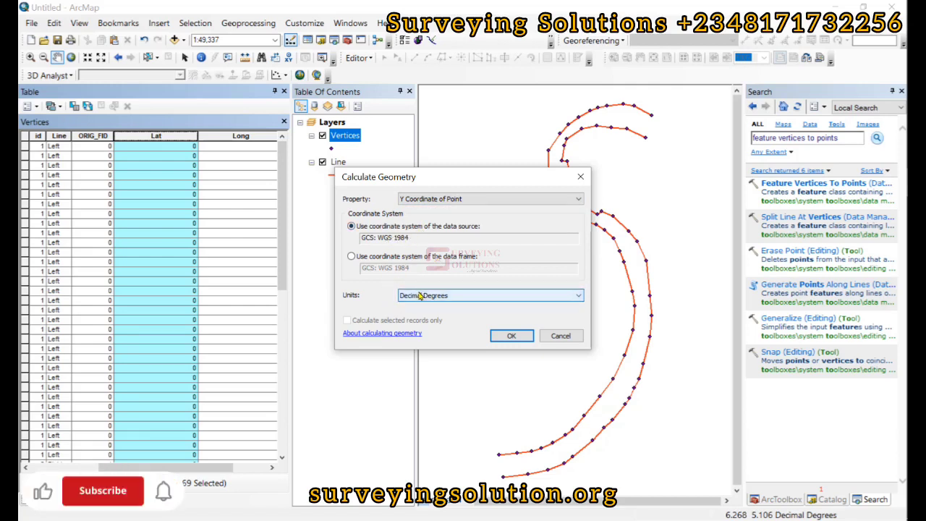
click(511, 336)
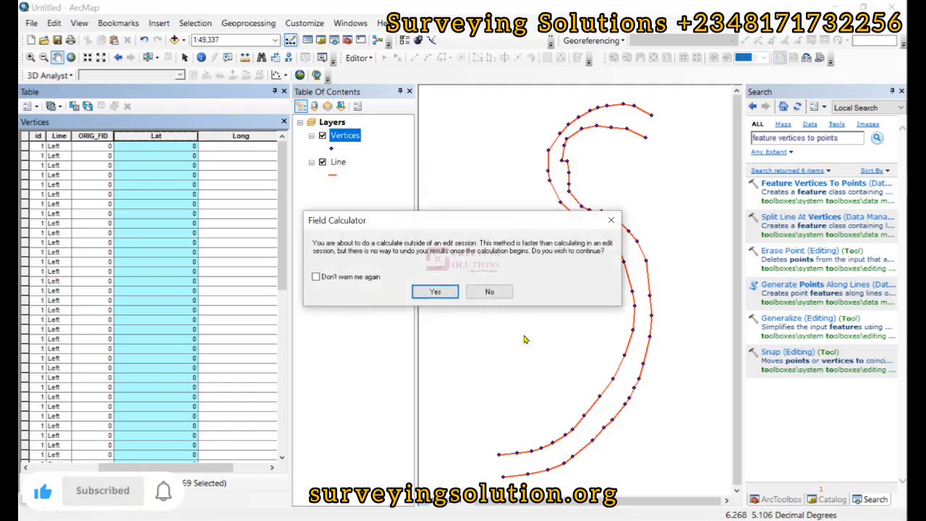
click(438, 294)
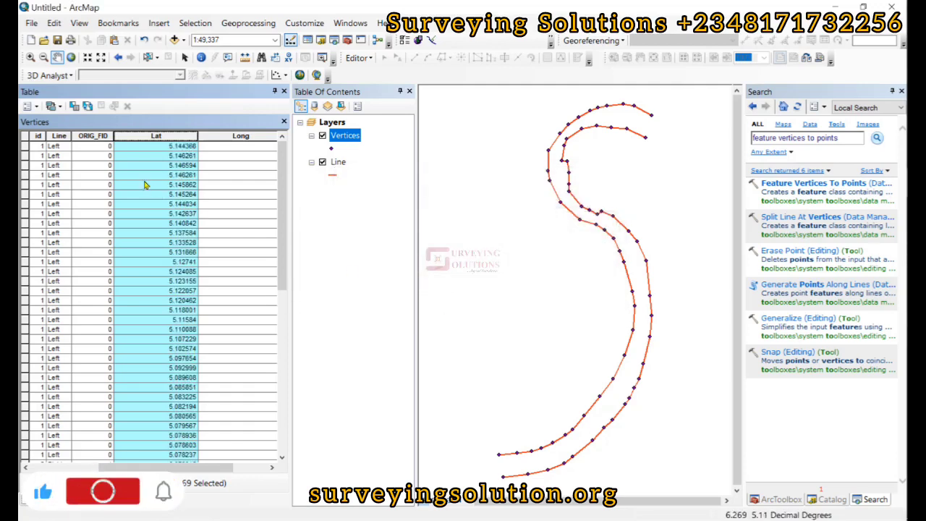
Step: Calculate Geometry on Long as X Coordinate of Point, filling values around 6.31
right_click(238, 136)
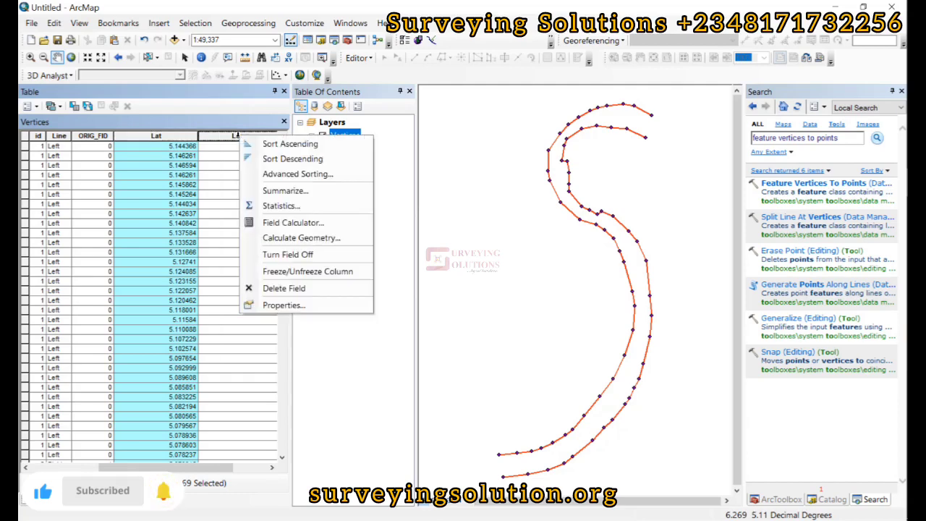
click(312, 238)
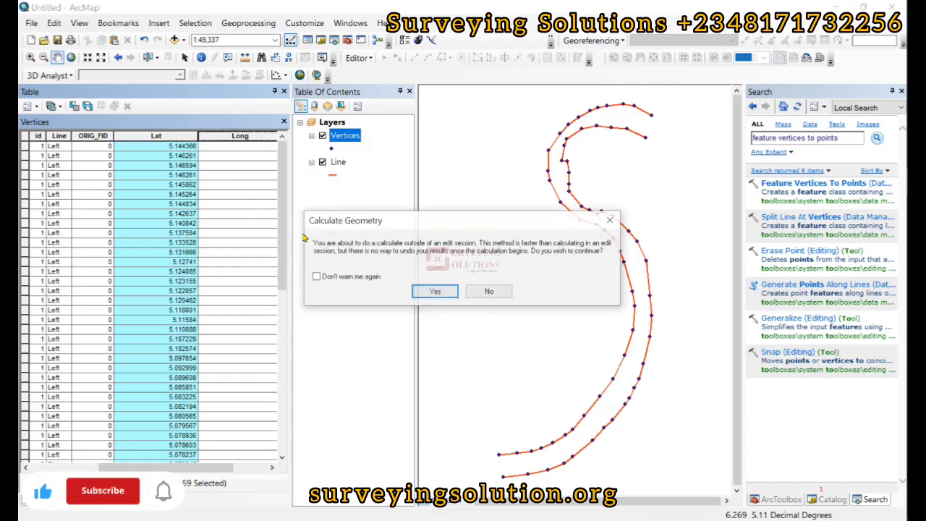
click(439, 291)
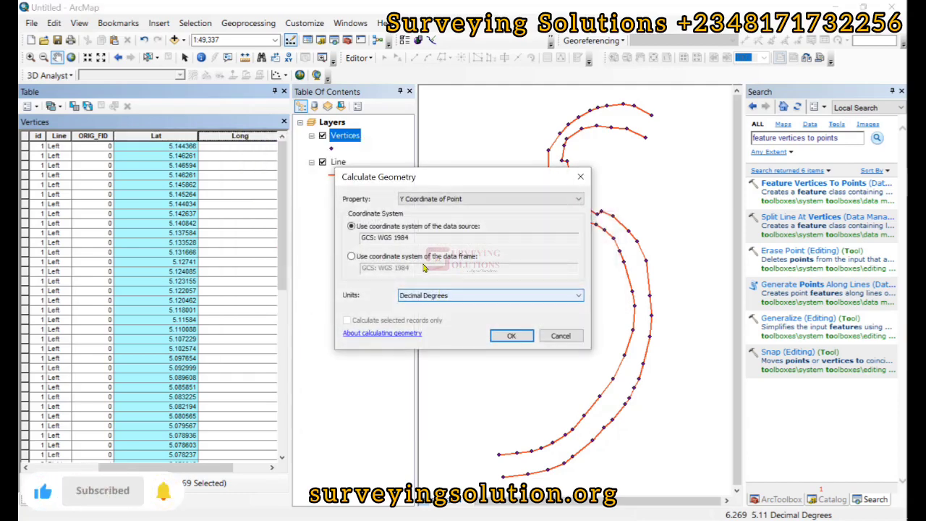
click(428, 199)
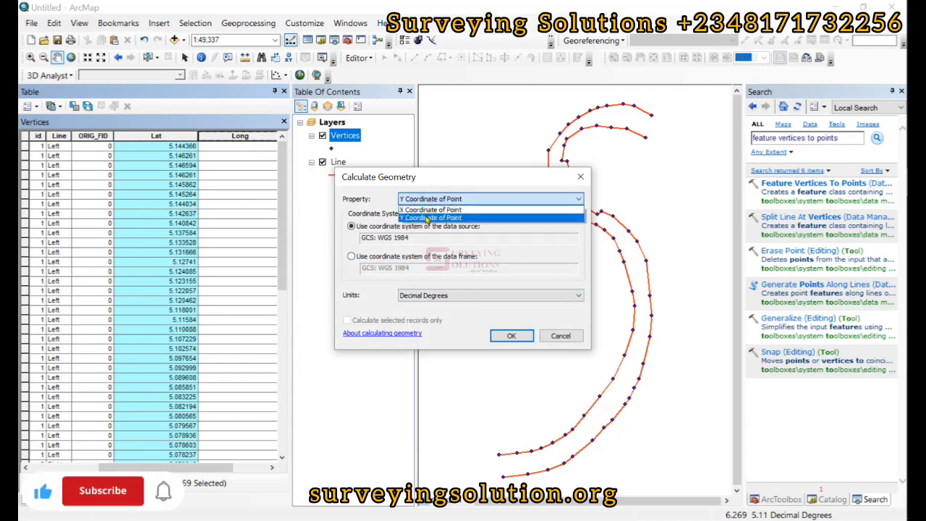
click(425, 210)
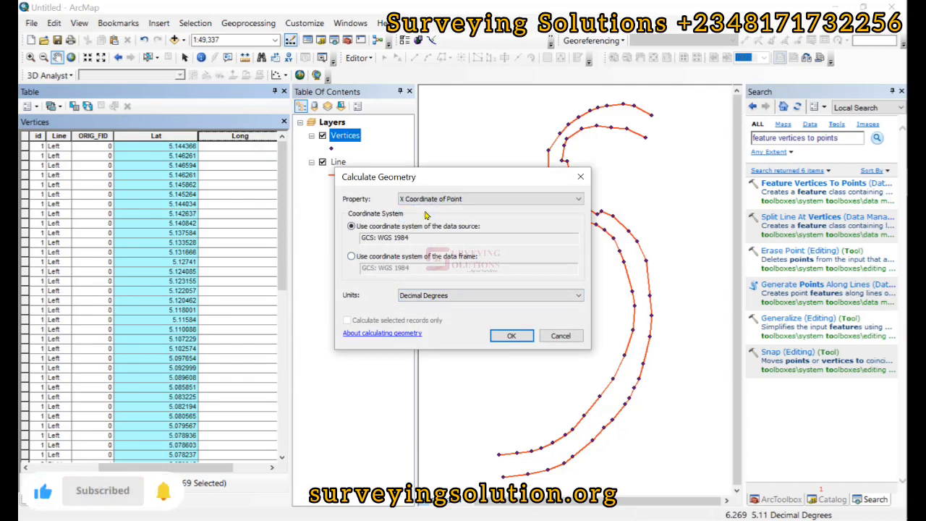
click(511, 336)
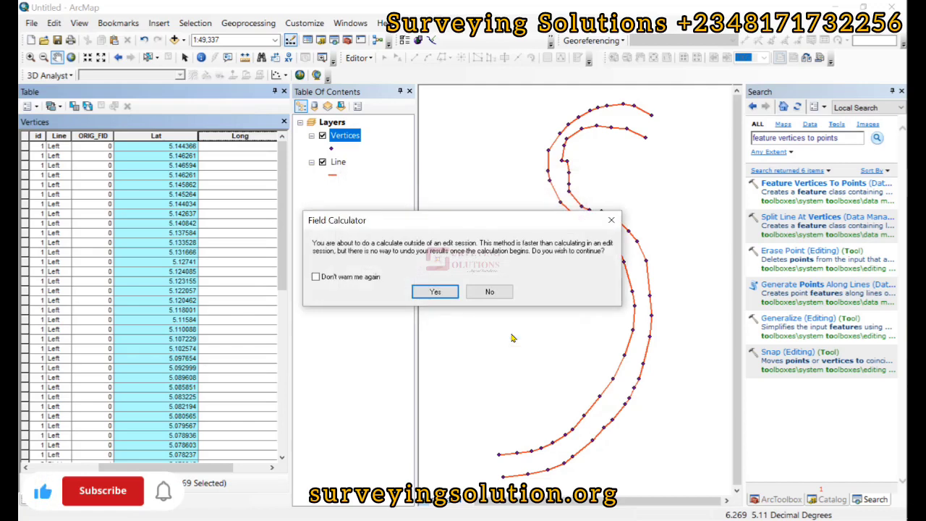
click(436, 292)
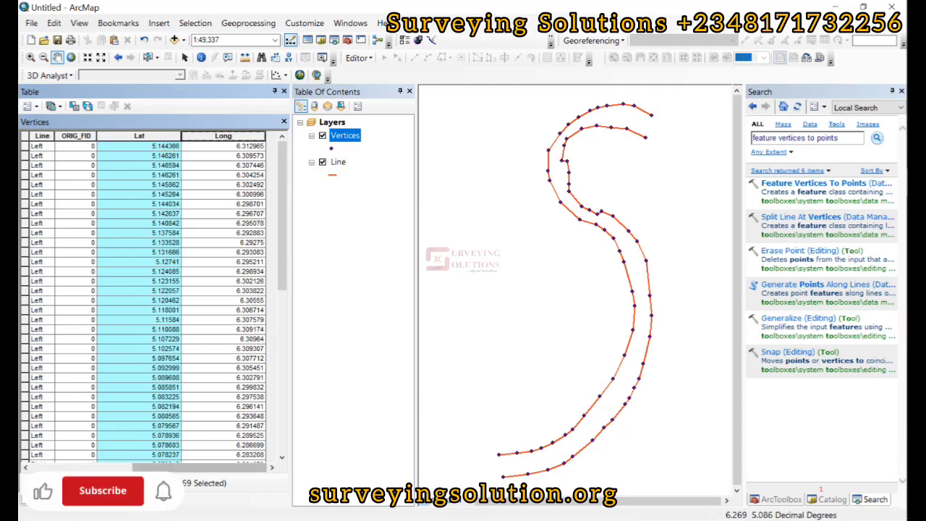
mouse_move(179, 469)
mouse_down()
mouse_move(77, 469)
mouse_move(180, 469)
mouse_up()
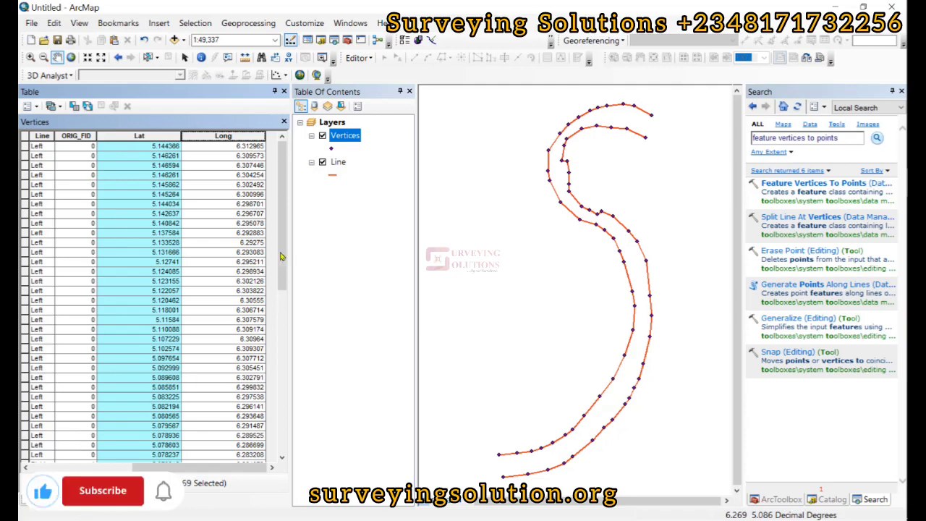
right_click(345, 135)
mouse_move(449, 369)
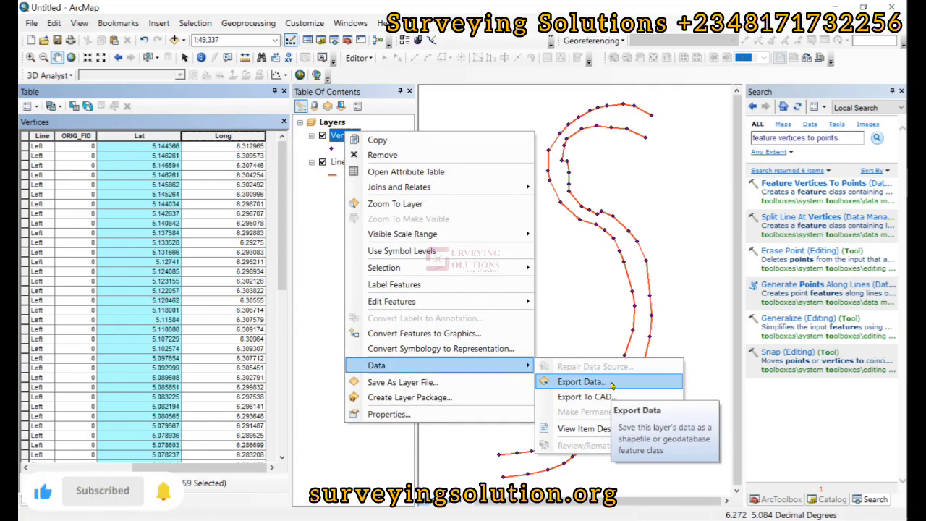
click(612, 385)
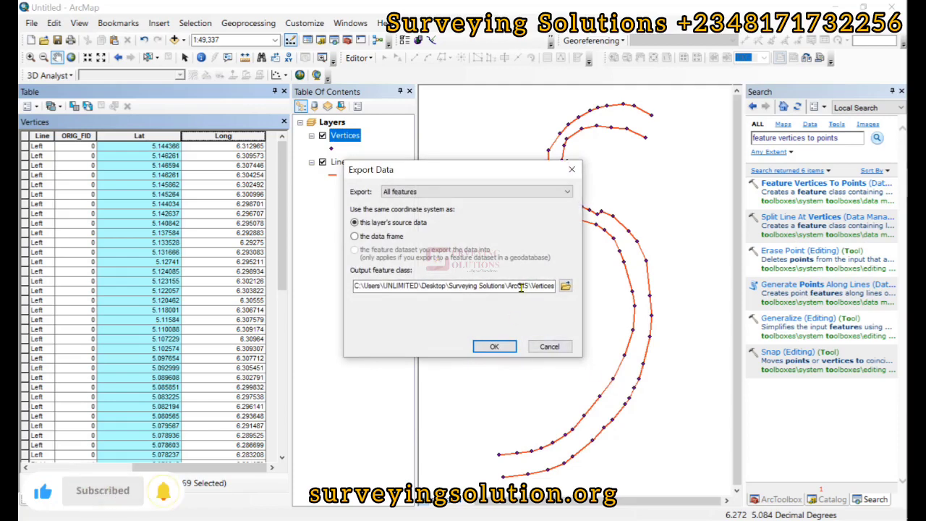
click(549, 347)
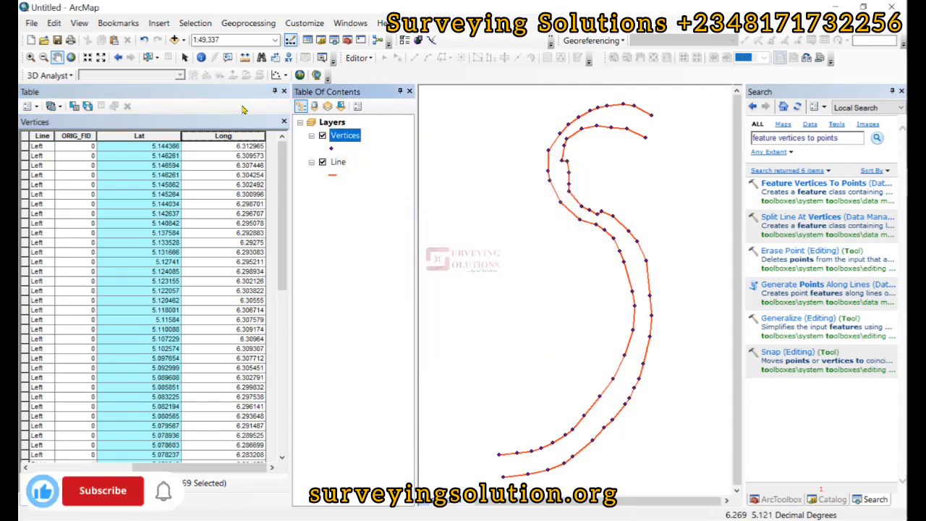